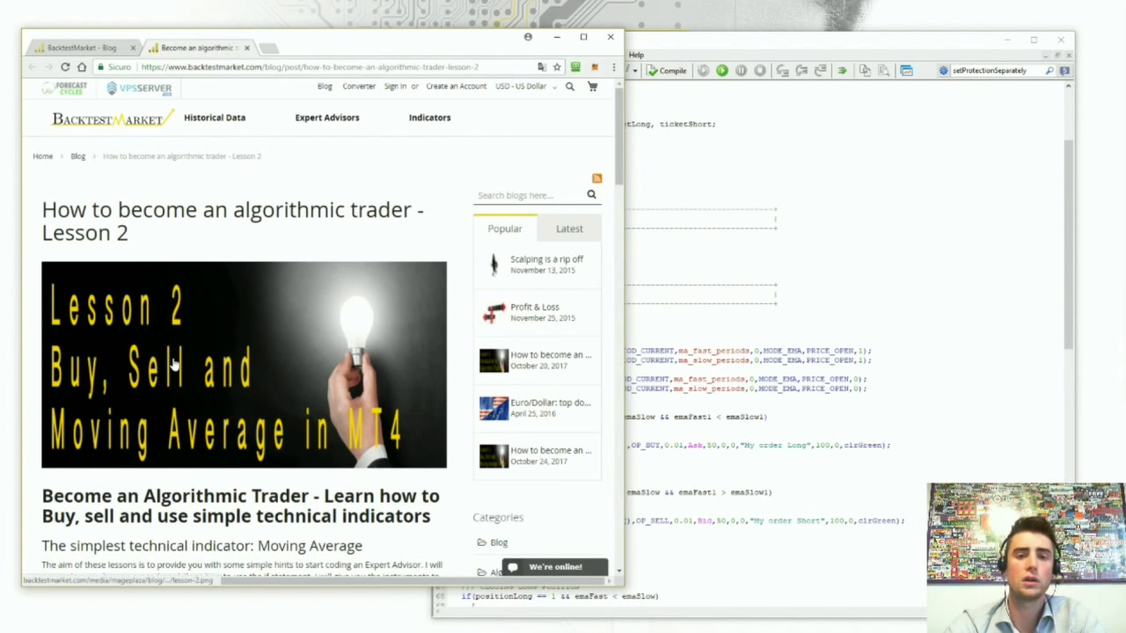
Scroll the Lesson 2 post to the iMA line and its First–Sixth parameter list, then bring 2ma.mq4 forward
scroll(175, 359, down, 3)
scroll(175, 359, down, 1)
scroll(172, 359, down, 1)
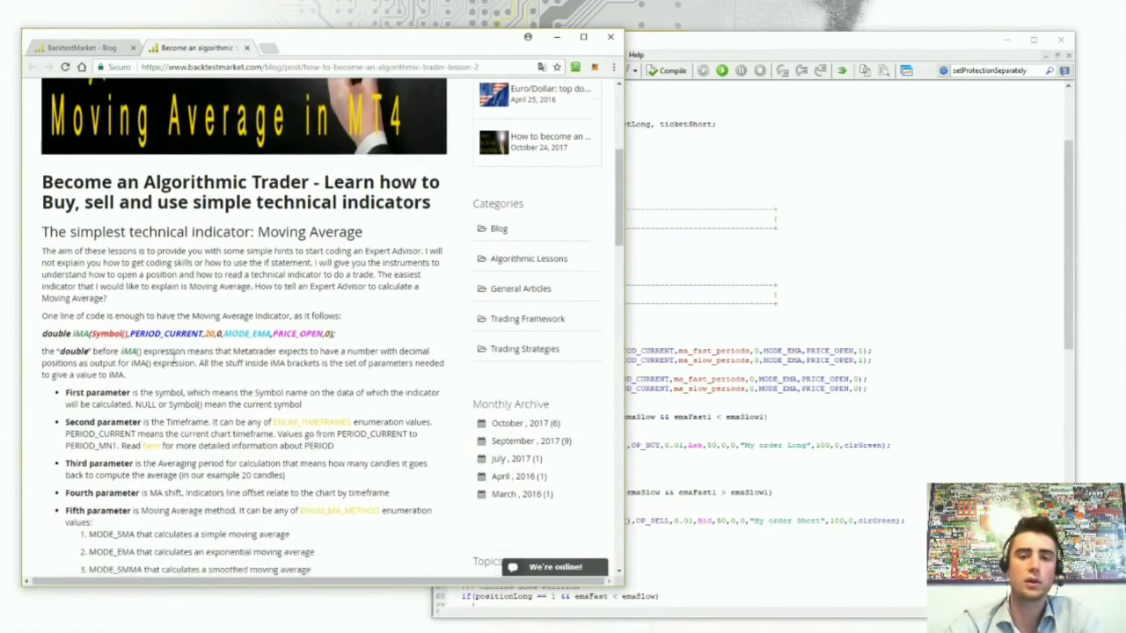
scroll(167, 359, down, 1)
scroll(161, 359, down, 1)
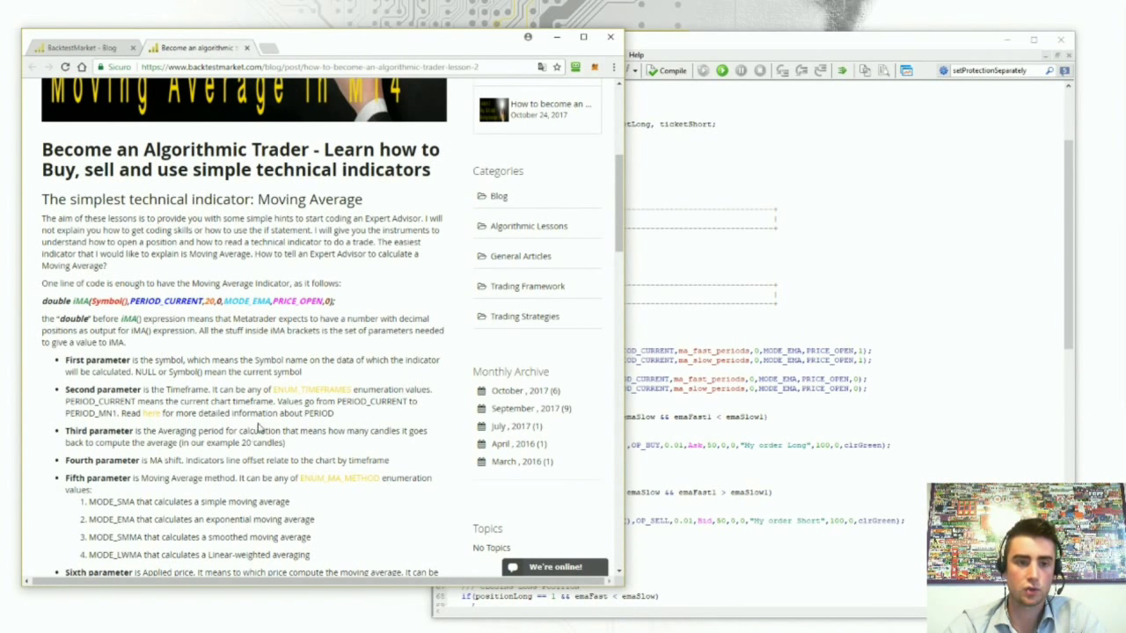
click(702, 324)
Show the iMA parameter hint on line 44's fast EMA call and select its Symbol() argument
scroll(577, 372, down, 2)
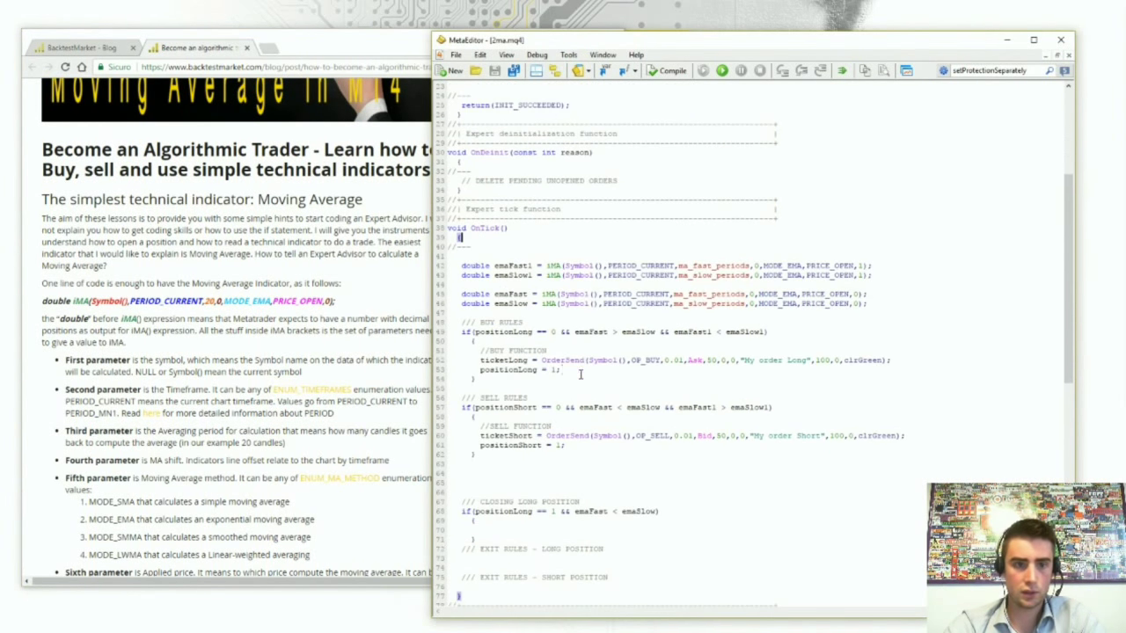
click(558, 295)
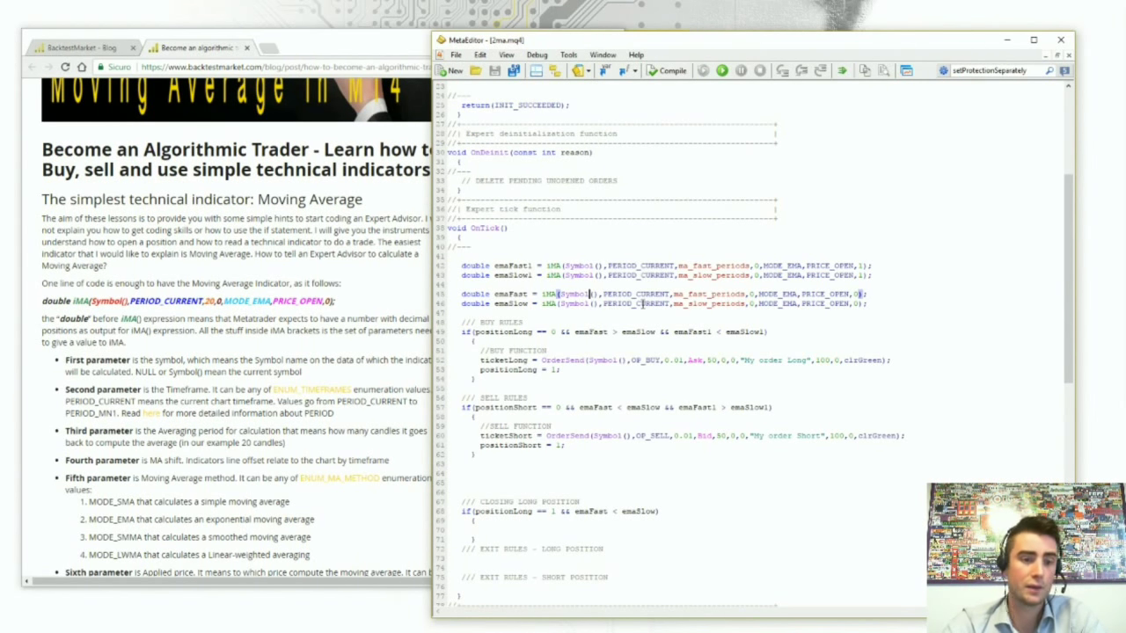
key(ctrl+shift+space)
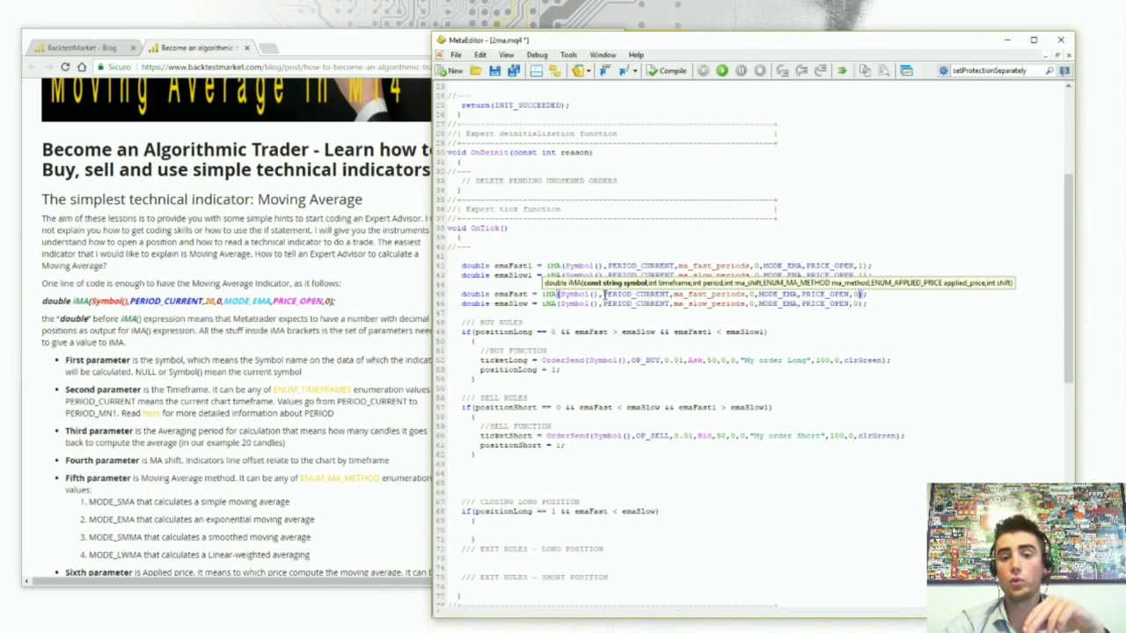
shift+click(600, 293)
text("EURUSD")
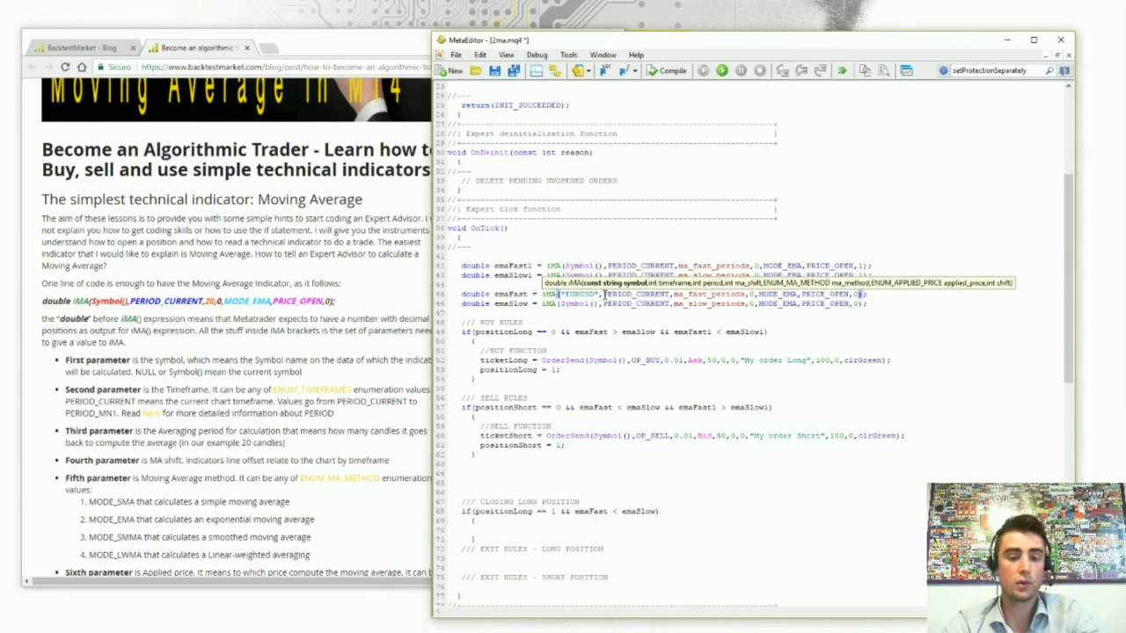
Step the iMA hint to timeframe and period, then select ma_fast among the top inputs
click(602, 294)
text(ymbol())
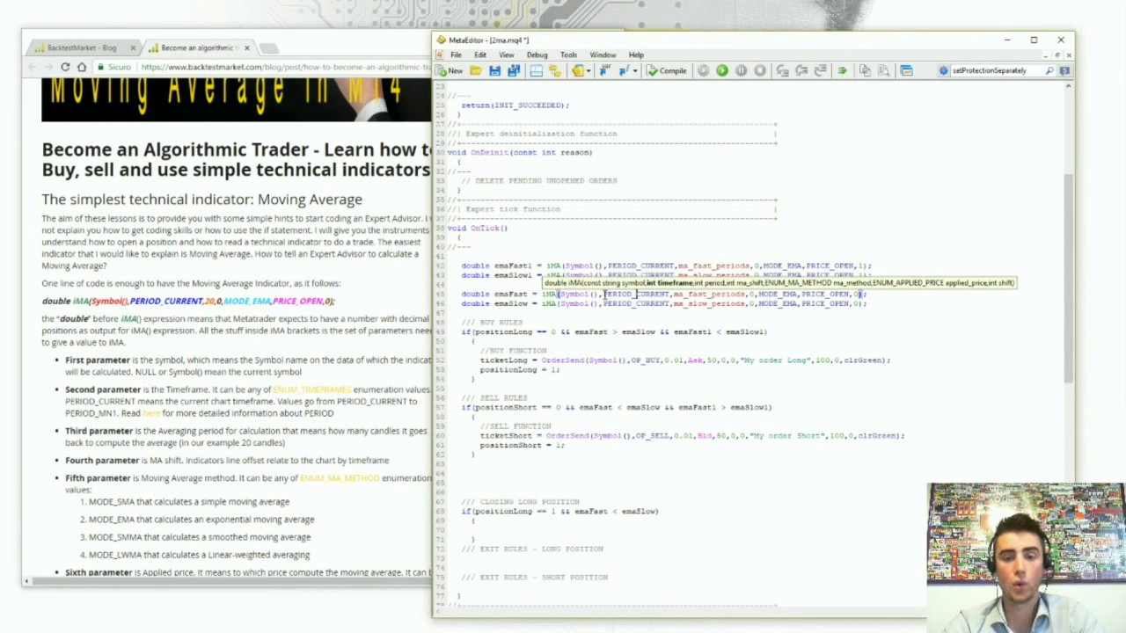
key(ctrl+Right)
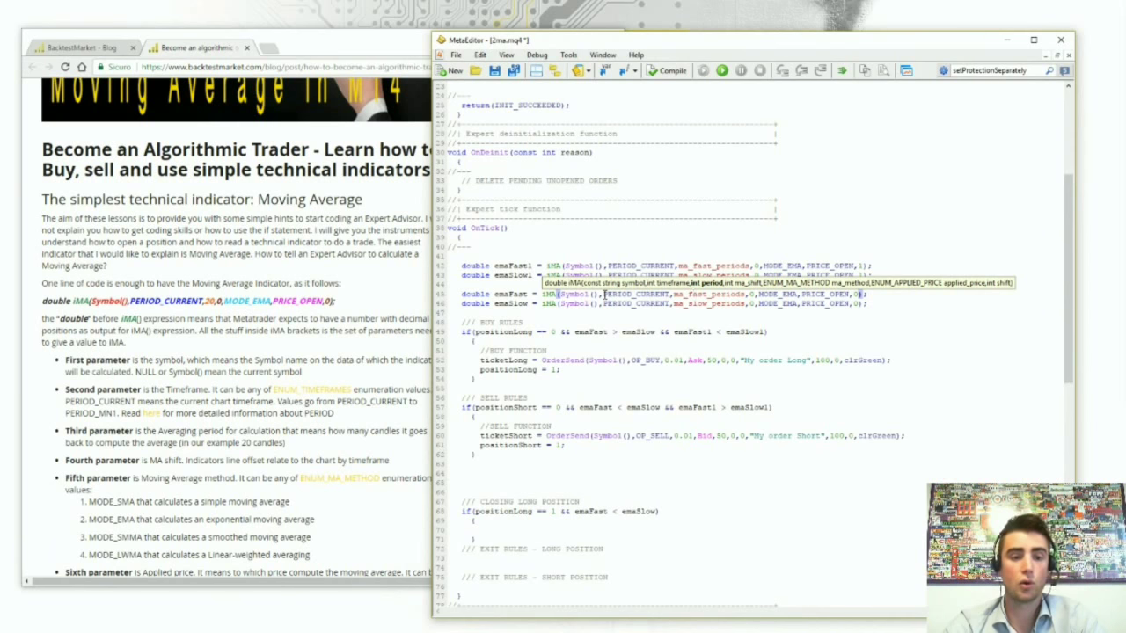
scroll(692, 295, up, 8)
drag(497, 200, 532, 201)
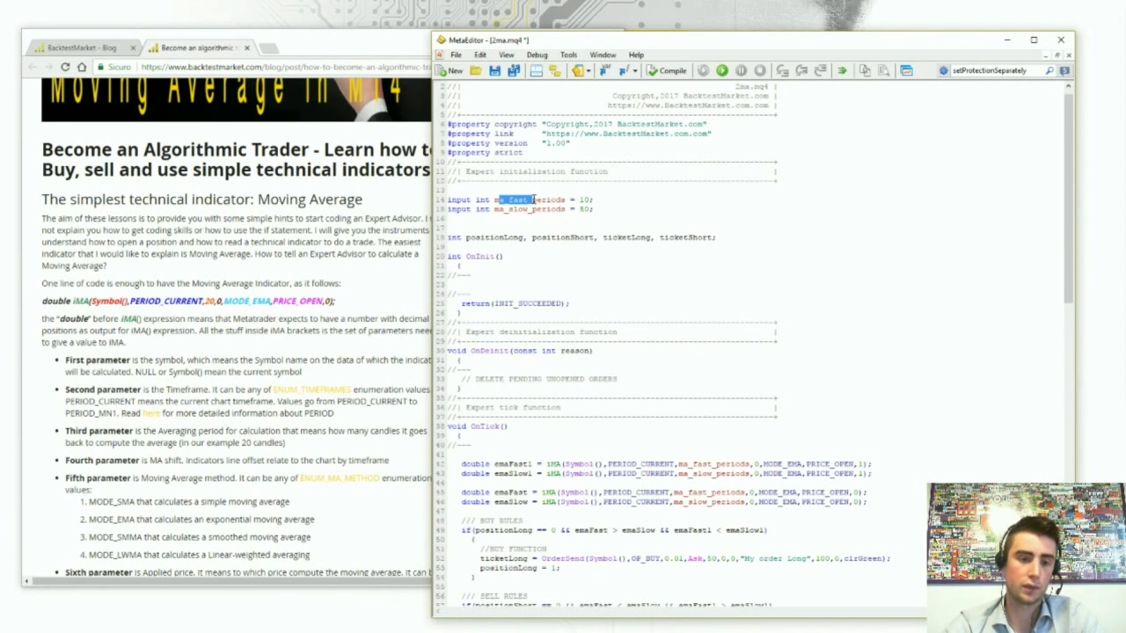
Walk the iMA hint through ma_shift, ma_method and applied_price, then show the buy OrderSend hint
scroll(754, 152, down, 11)
click(754, 152)
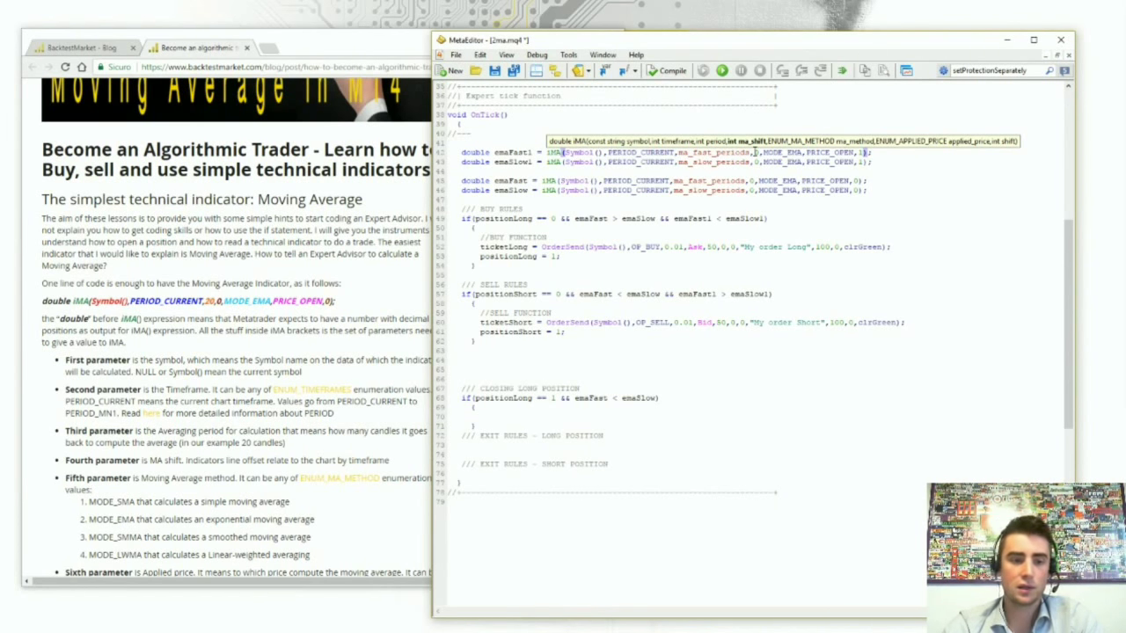
key(Right)
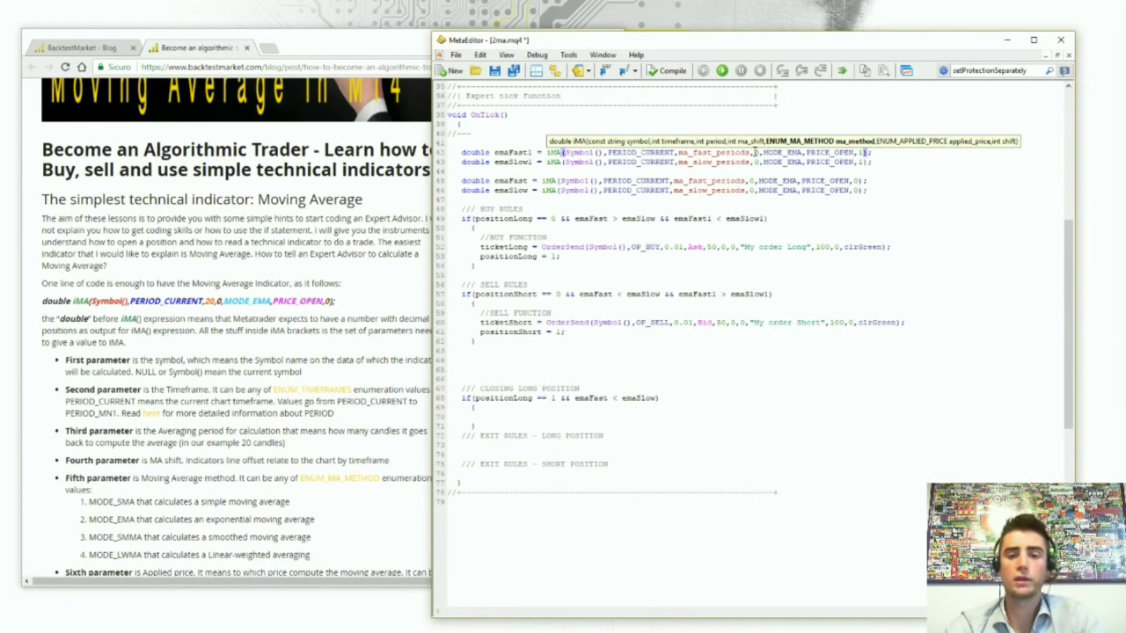
click(806, 153)
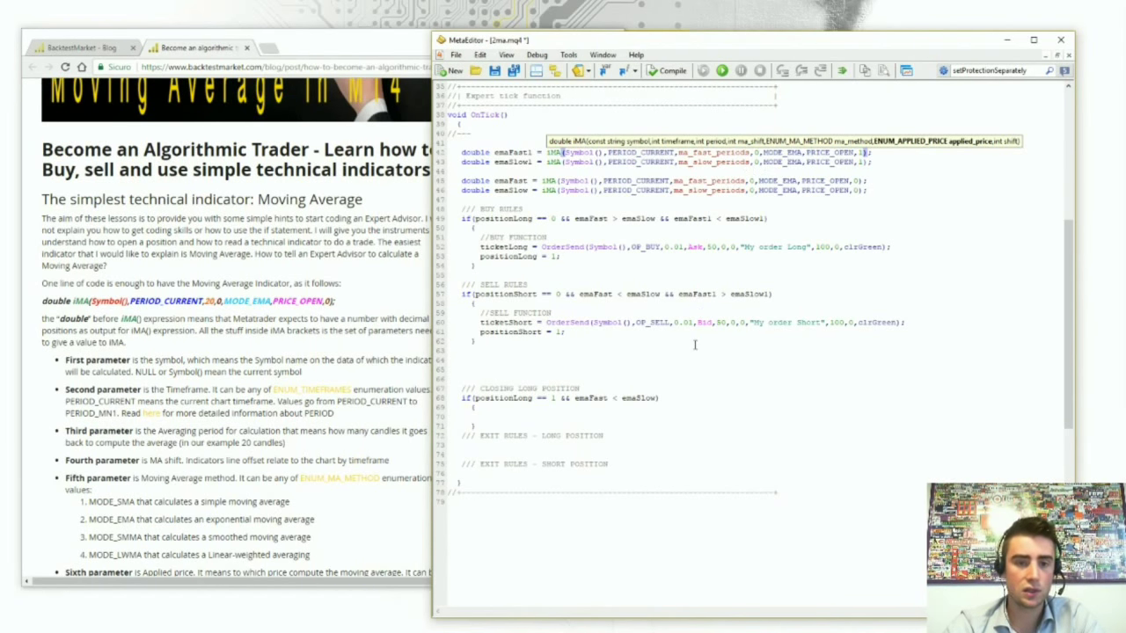
click(587, 247)
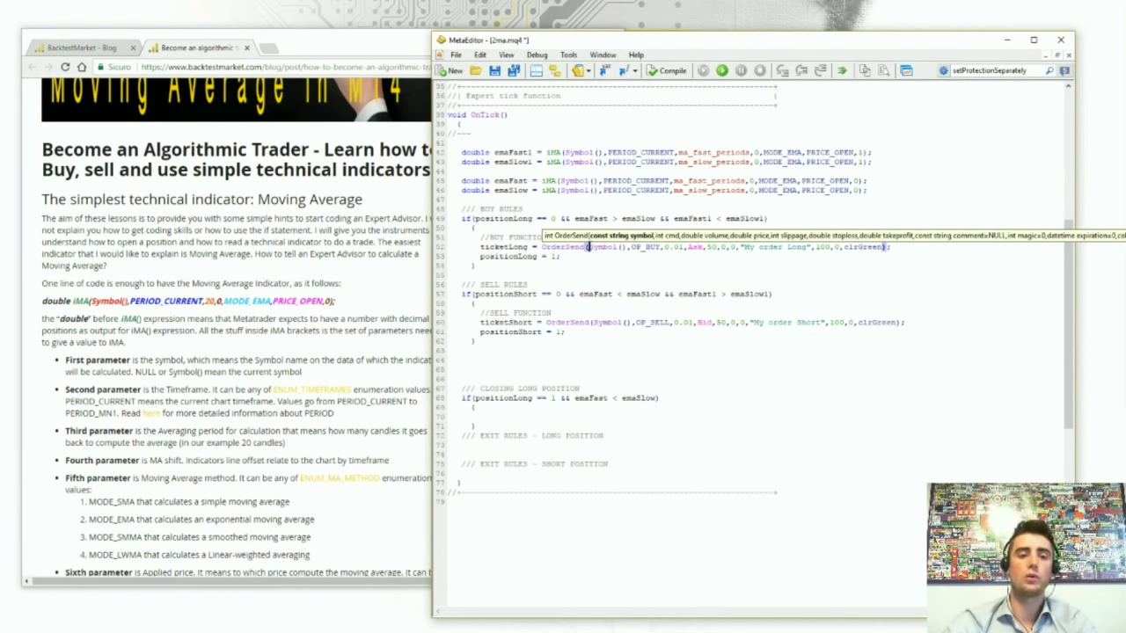
Delete BUY from OP_BUY to list order-type completions, then retype BUY
key(Right)
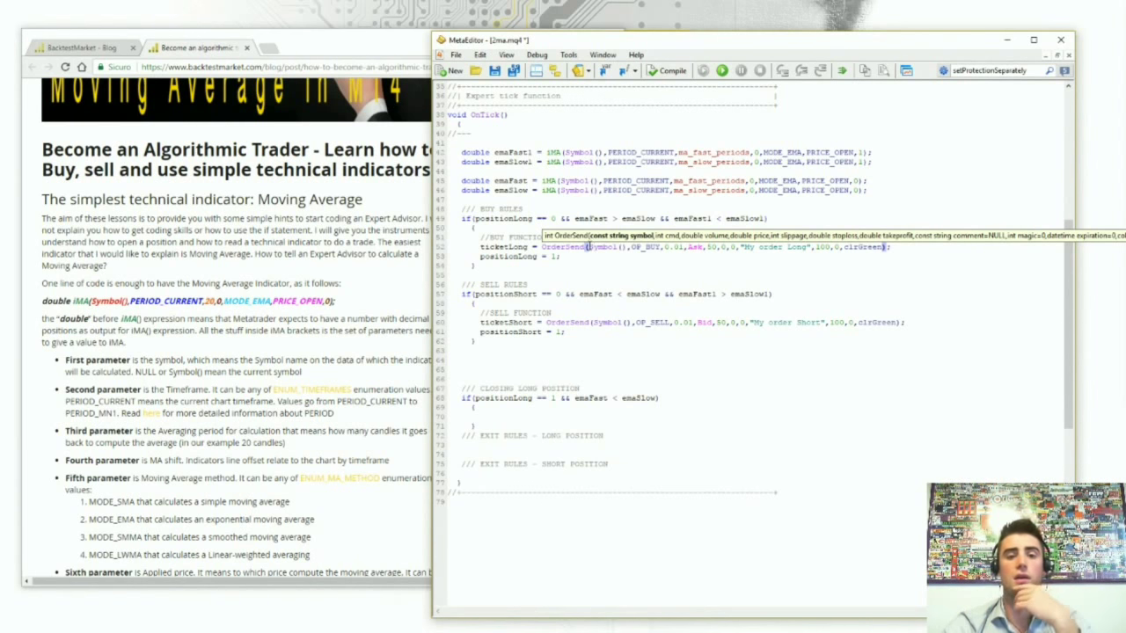
key(Right)
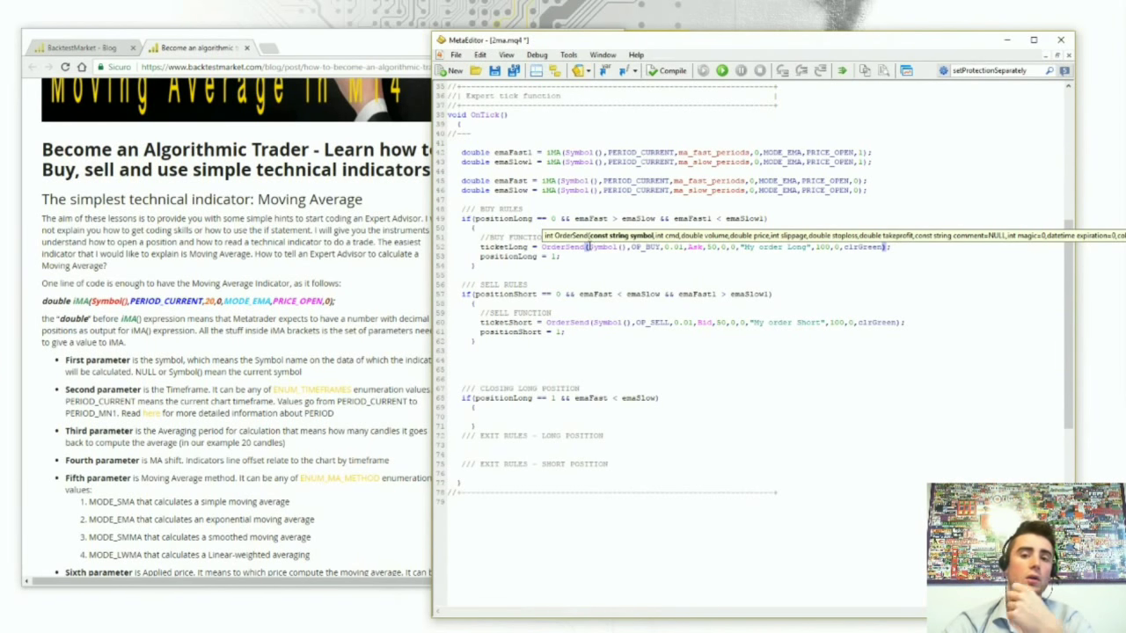
key(BackSpace)
key(BackSpace)
key(BackSpace)
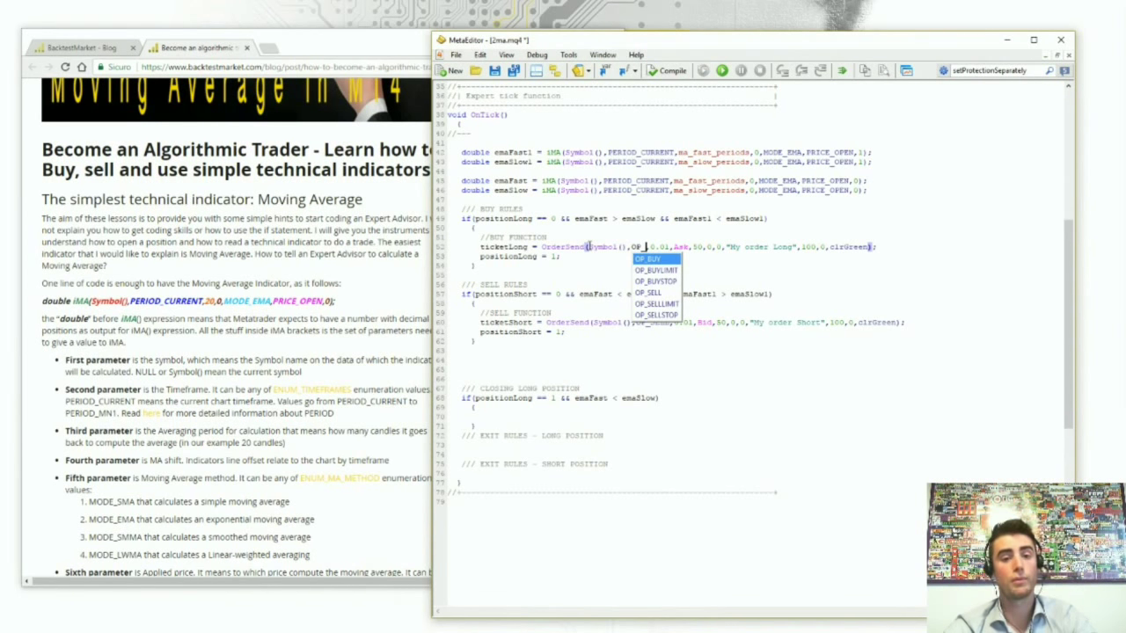
text(B)
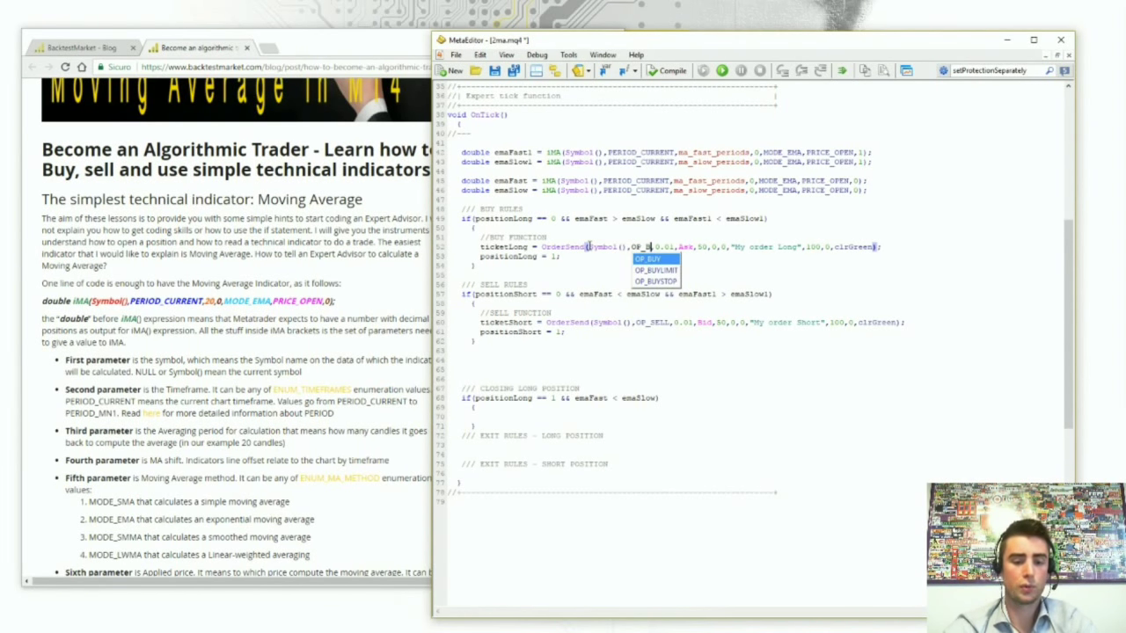
text(UY)
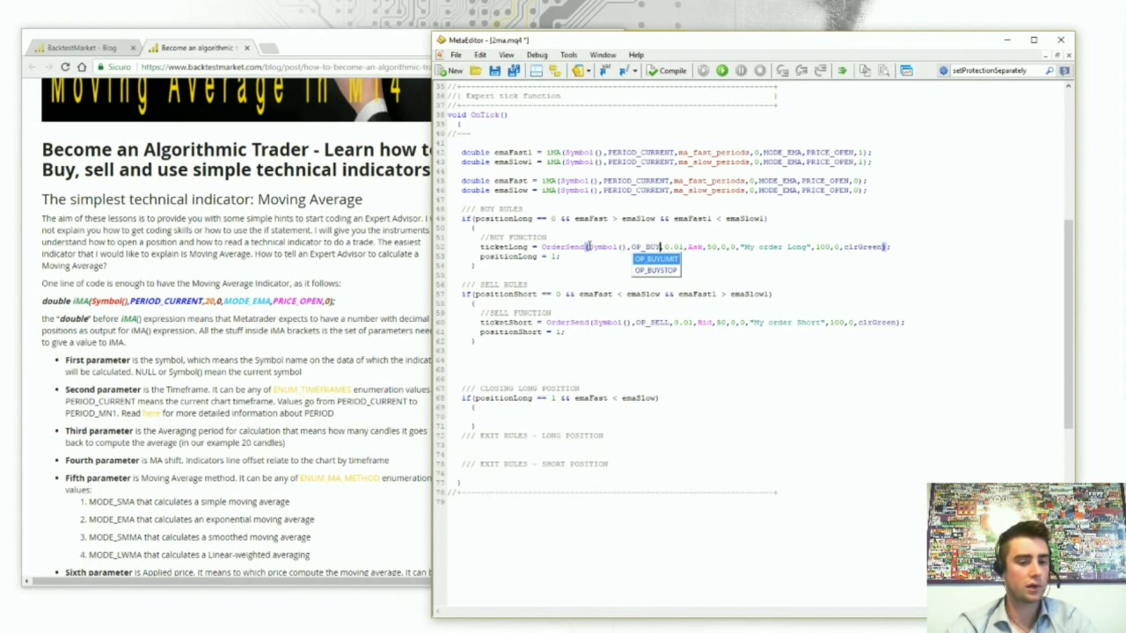
Move the OrderSend hint onto the 0.01 volume argument, then onto the Ask price
key(Right)
key(Right)
key(Right)
key(Left)
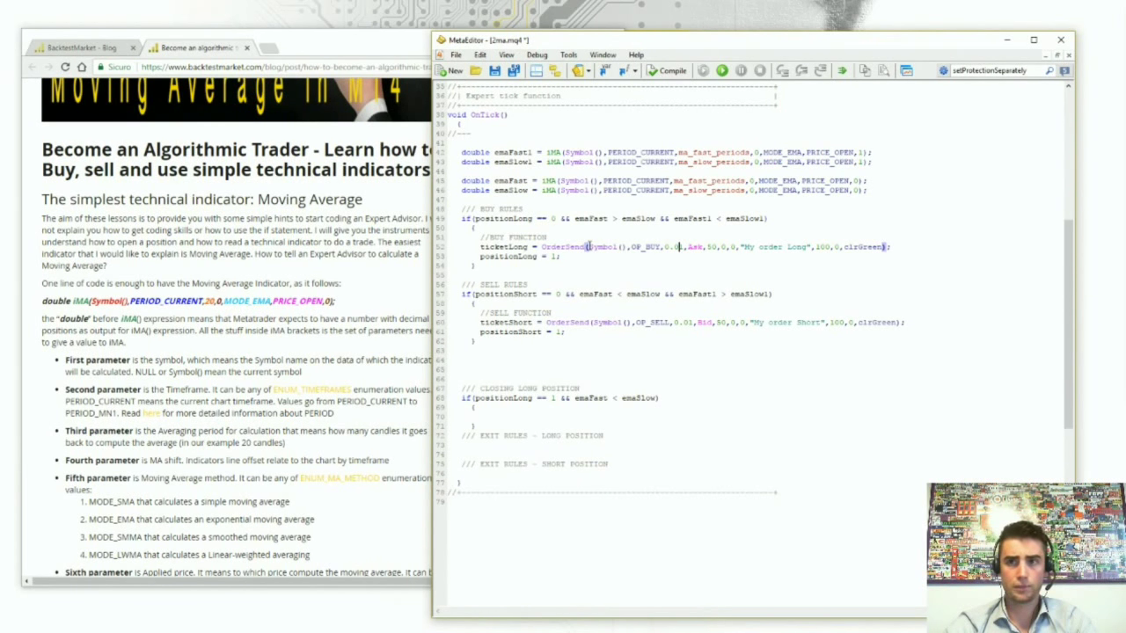
key(Left)
key(Left)
key(Right)
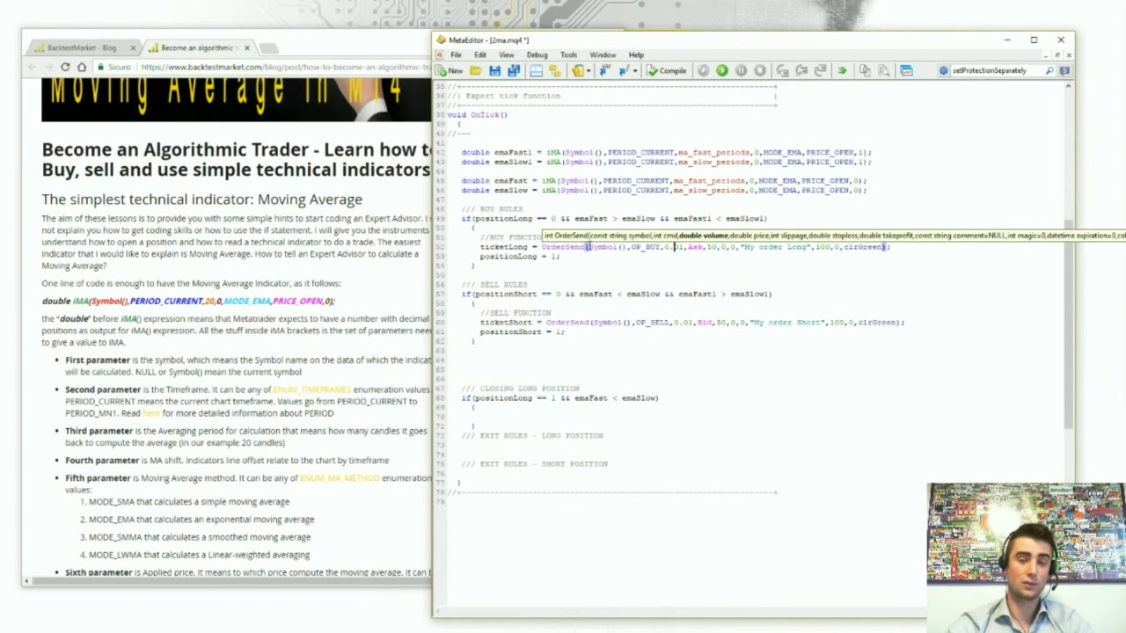
click(693, 248)
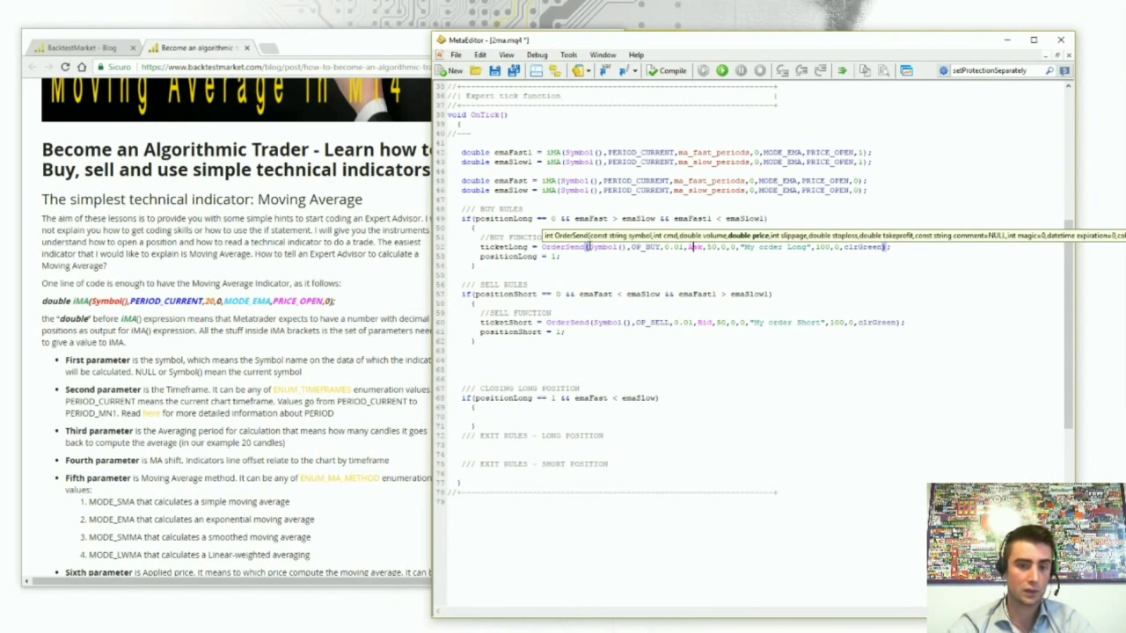
Advance the hint to slippage, retyping it as 50, then on toward takeprofit
key(Right)
key(Right)
key(Right)
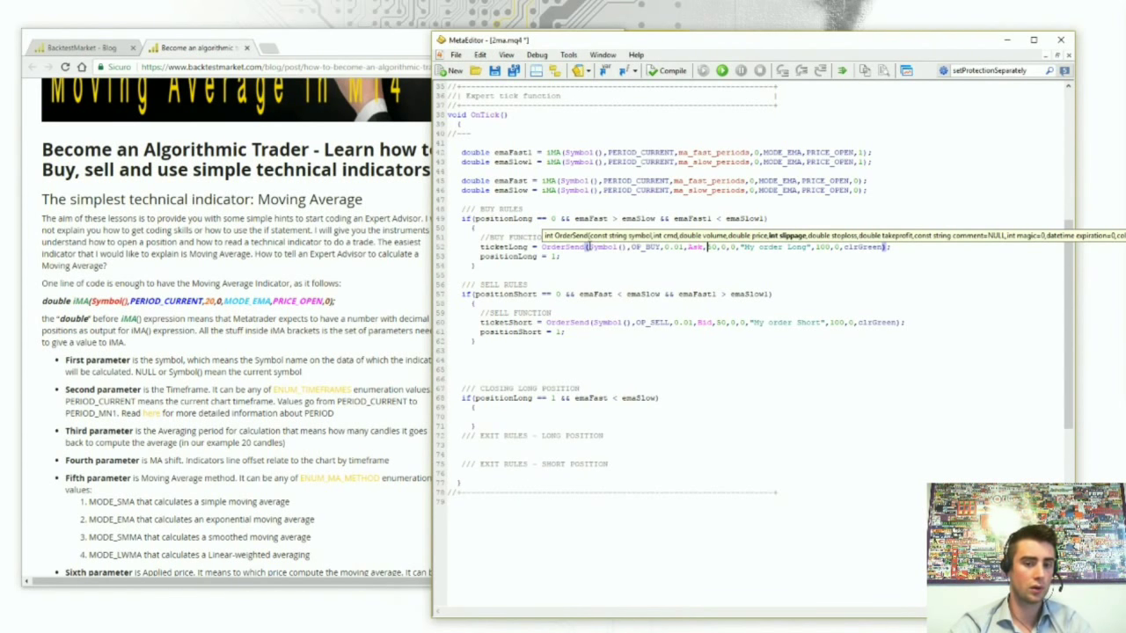
text(5)
key(Right)
key(Right)
key(Right)
key(Right)
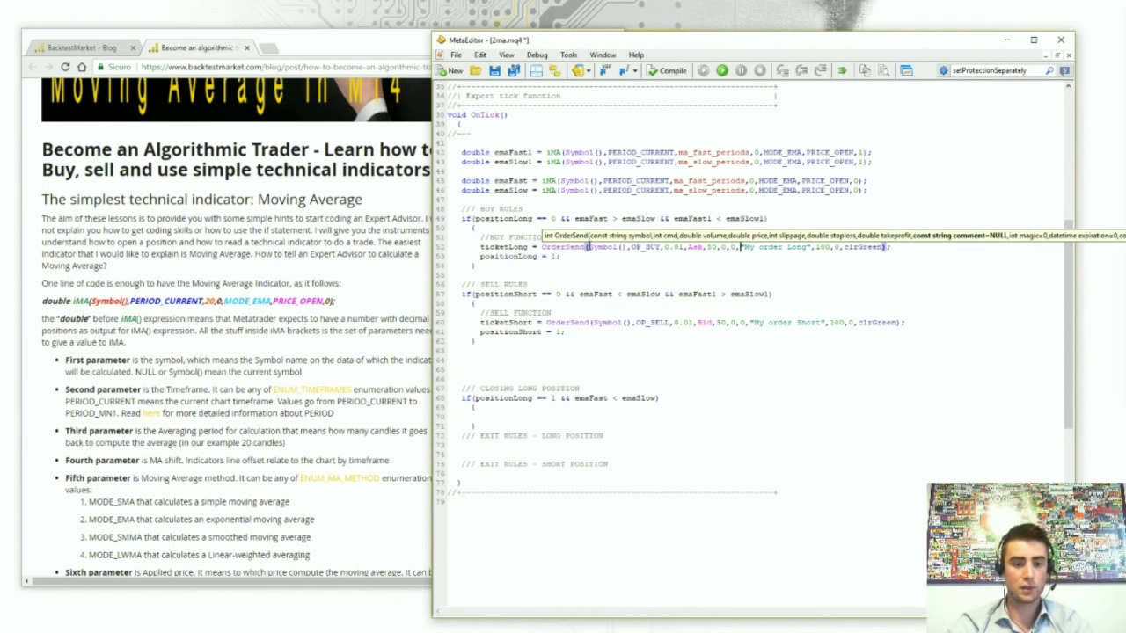
key(Right)
Move through the "My order Long" comment until the hint bolds the magic number 100
key(Right)
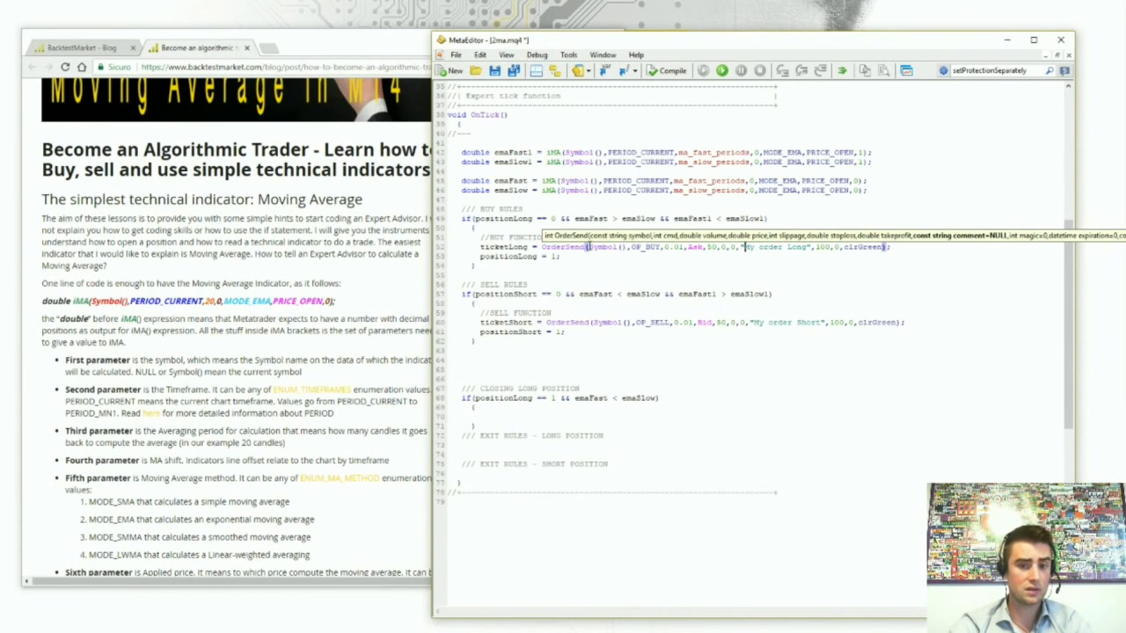
key(Right)
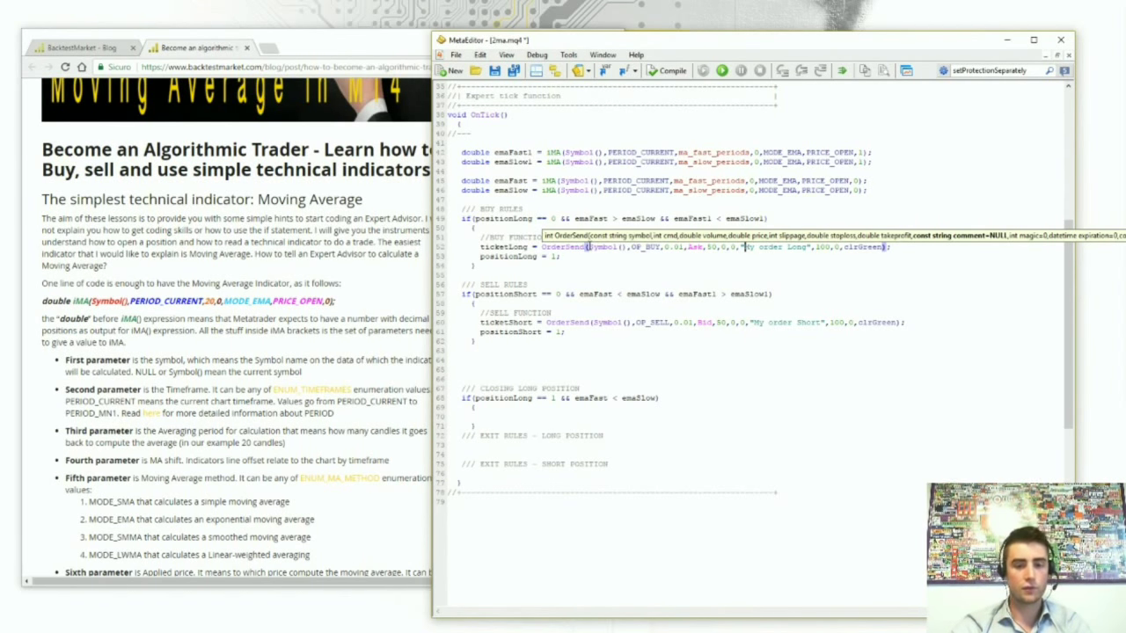
key(Right)
key(Right)
key(Left)
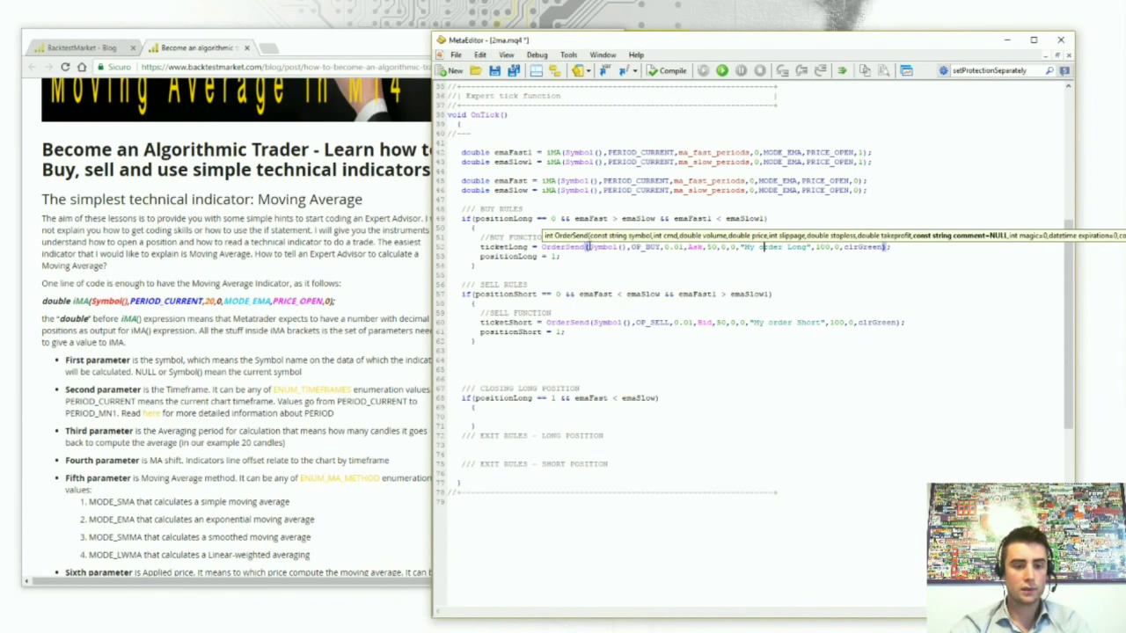
key(ctrl+Right)
key(ctrl+Right)
key(ctrl+Right)
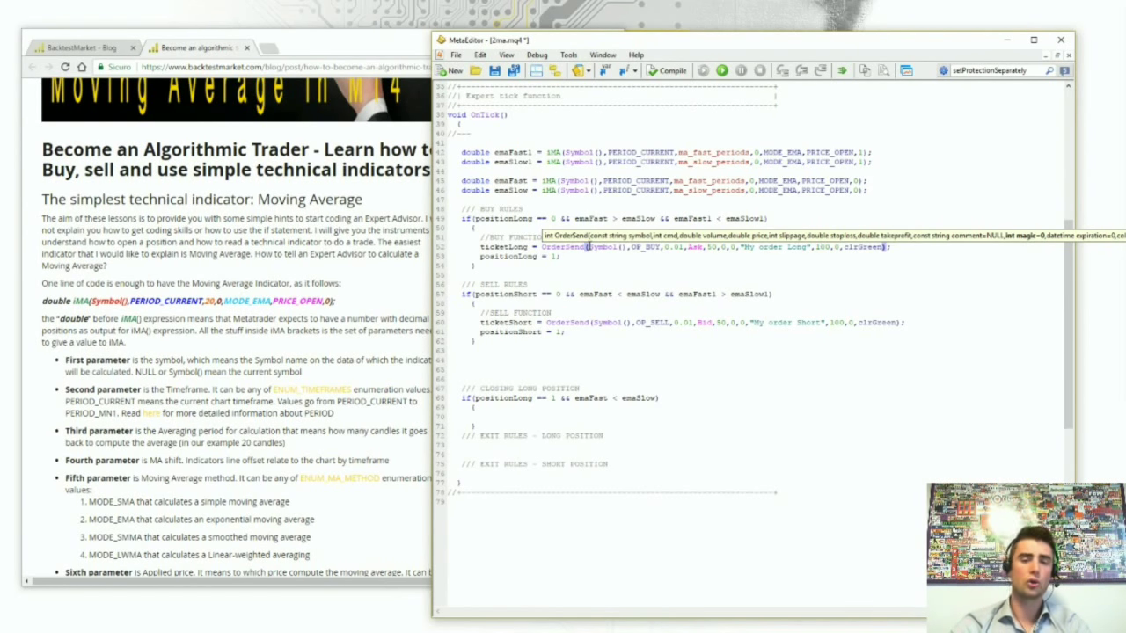
click(820, 247)
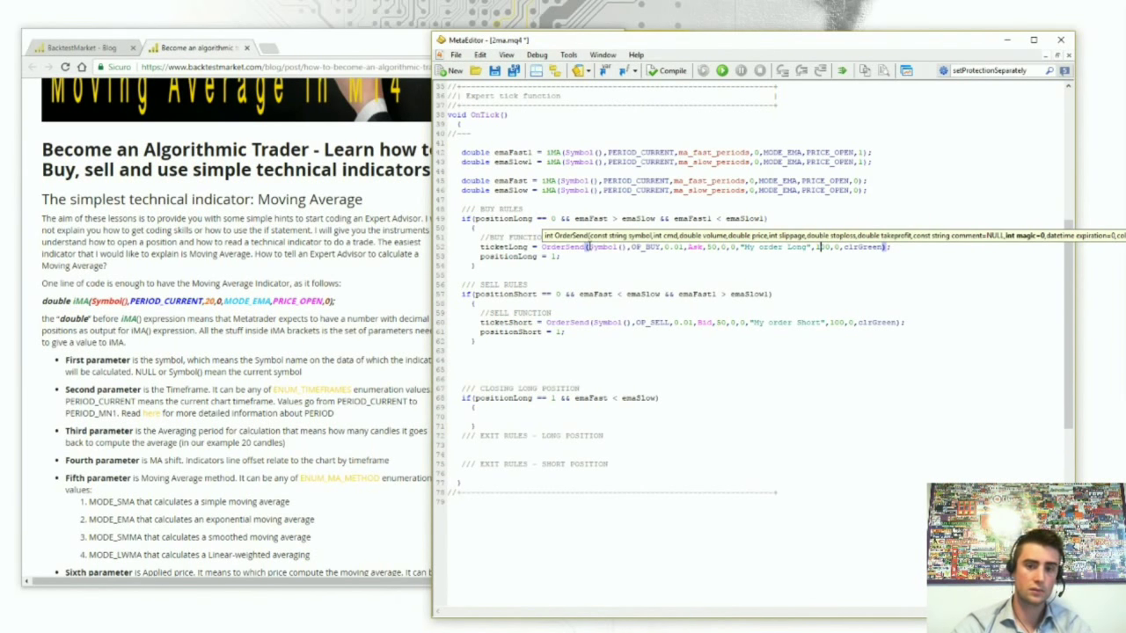
click(828, 249)
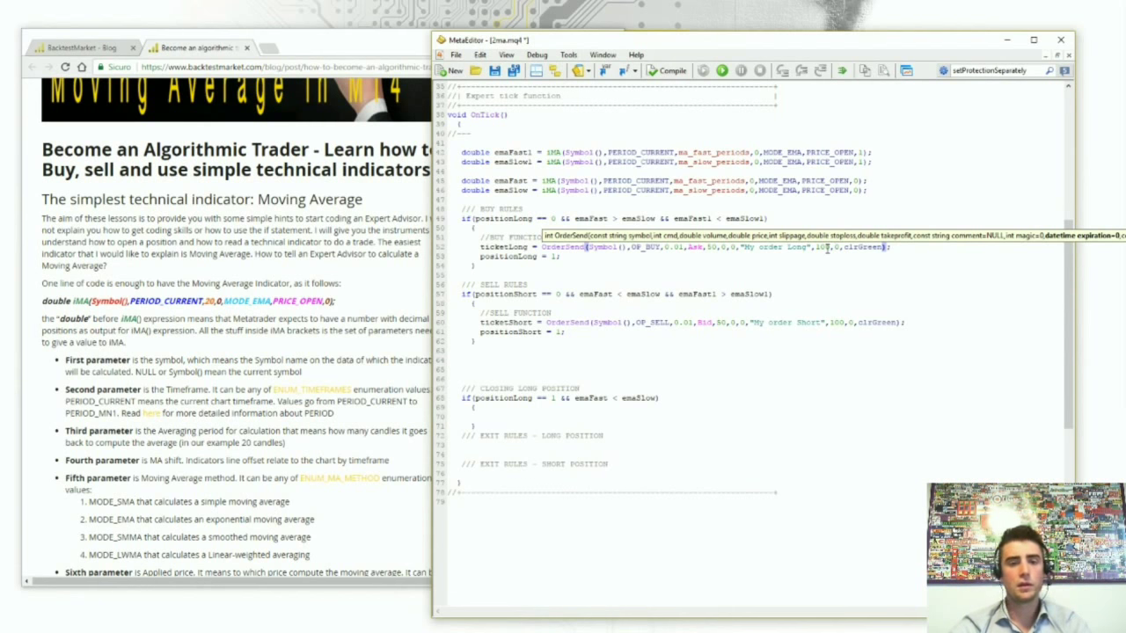